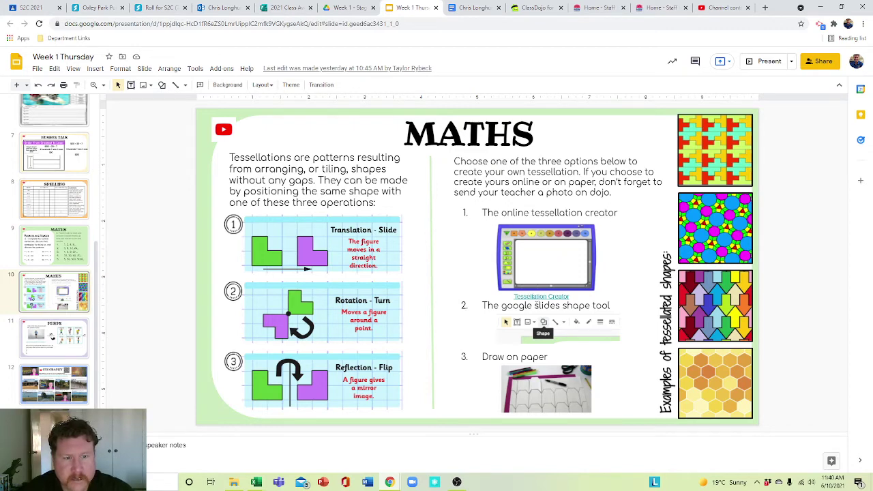
Open the Tessellation Creator link under the first option on the Maths slide.
{"action": "left_click", "coordinate": [541, 298]}
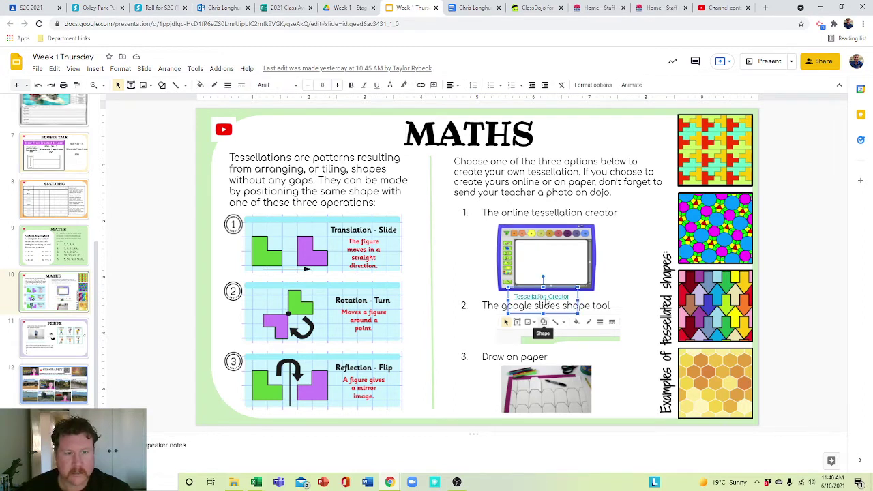
{"action": "left_click", "coordinate": [567, 298]}
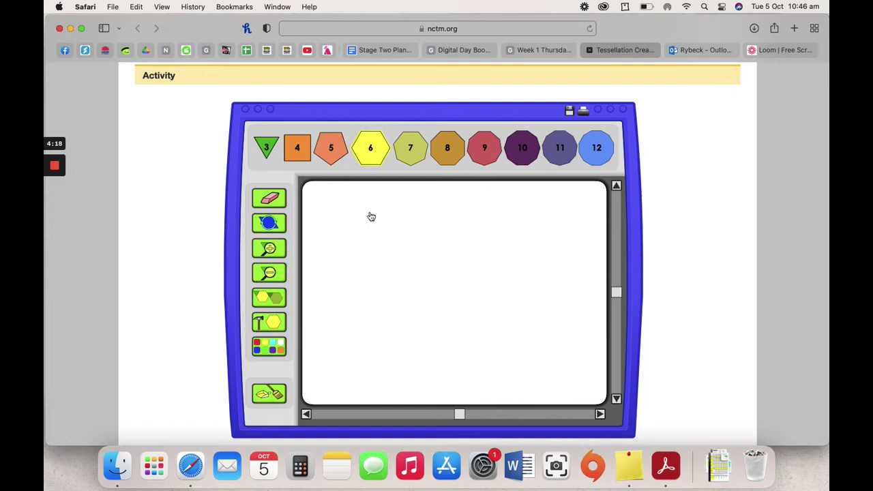
Place a yellow hexagon, a green heptagon and a purple decagon on the empty canvas.
{"action": "left_click_drag", "start_coordinate": [369, 150], "coordinate": [367, 234]}
{"action": "left_click_drag", "start_coordinate": [410, 147], "coordinate": [466, 272]}
{"action": "left_click_drag", "start_coordinate": [522, 156], "coordinate": [532, 326]}
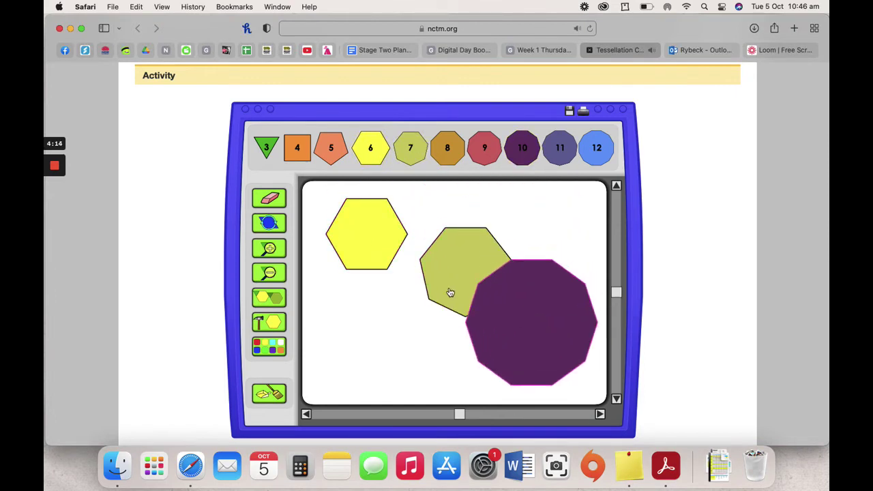
Erase the green heptagon between the other two shapes and put the eraser away.
{"action": "left_click", "coordinate": [272, 198]}
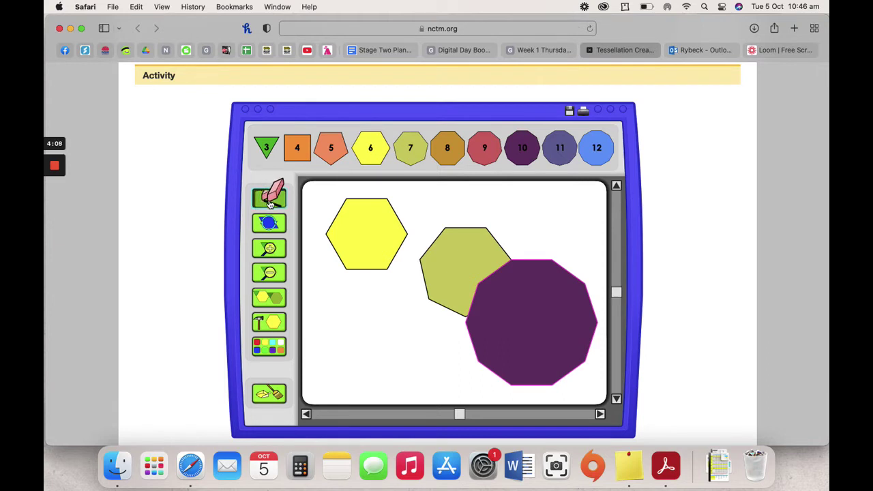
{"action": "left_click", "coordinate": [469, 272]}
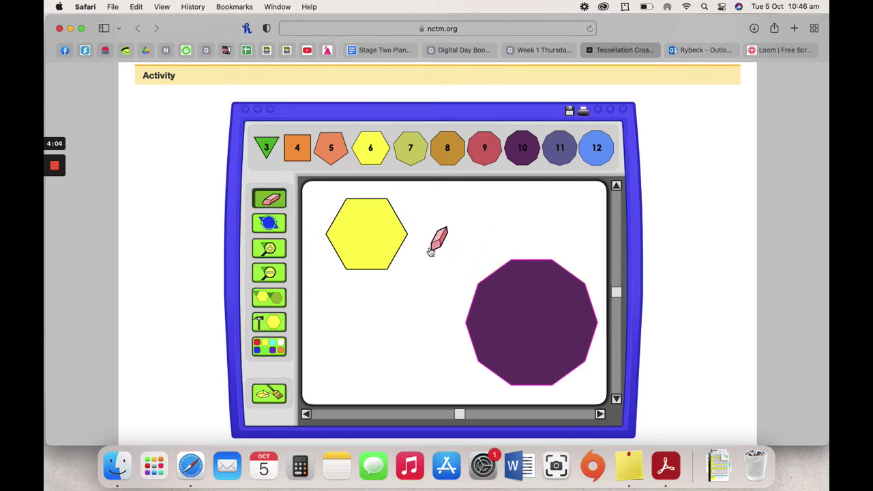
{"action": "left_click", "coordinate": [558, 212]}
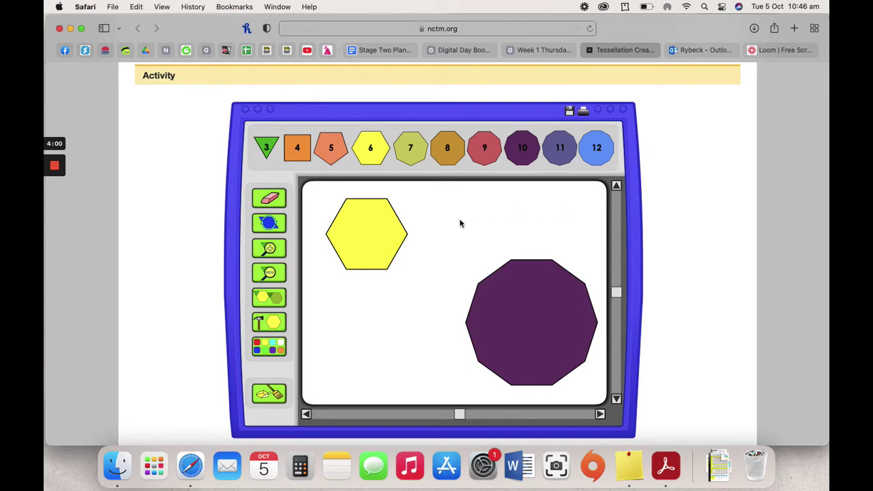
Rotate the yellow hexagon in place with the rotate tool and put the tool away.
{"action": "left_click", "coordinate": [269, 220]}
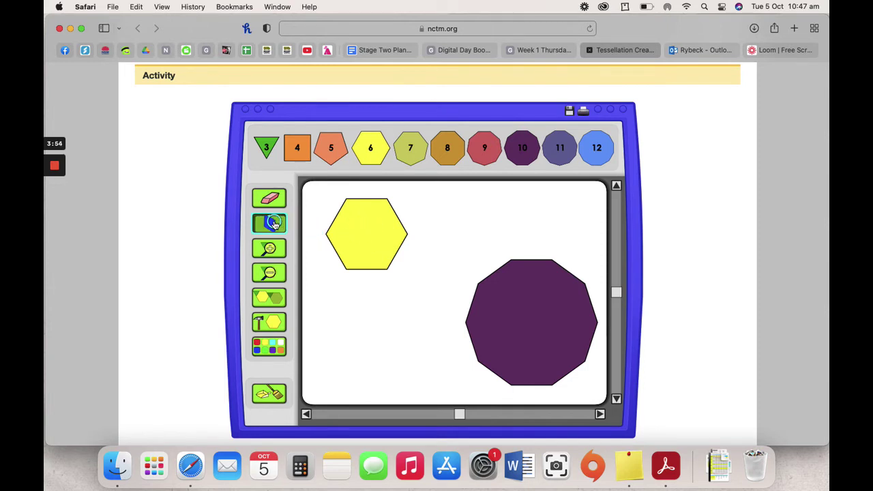
{"action": "left_click", "coordinate": [373, 232]}
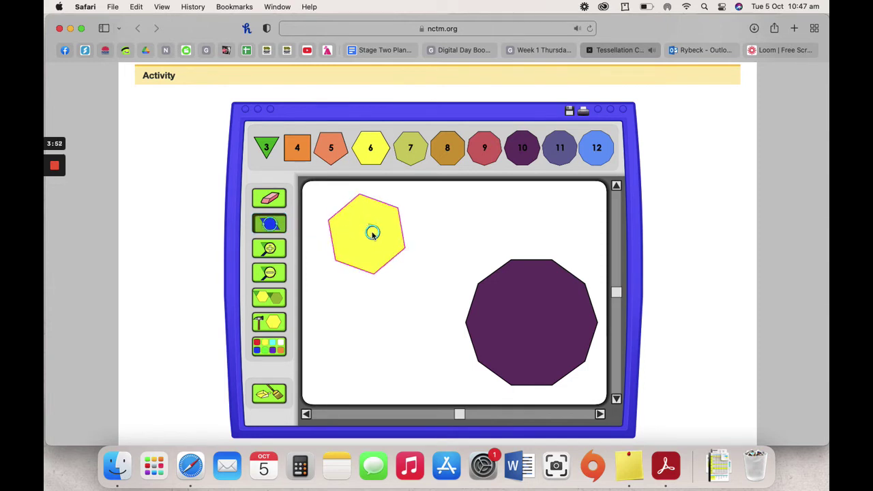
{"action": "left_click", "coordinate": [373, 234]}
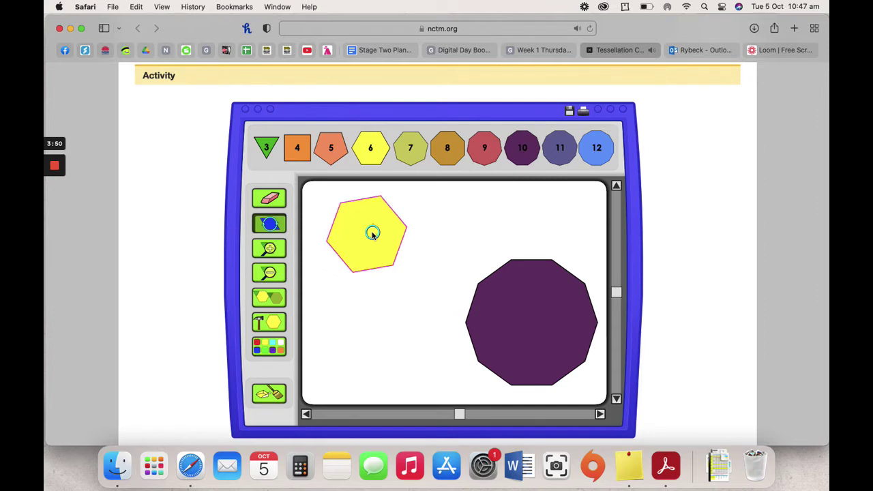
{"action": "left_click", "coordinate": [484, 215]}
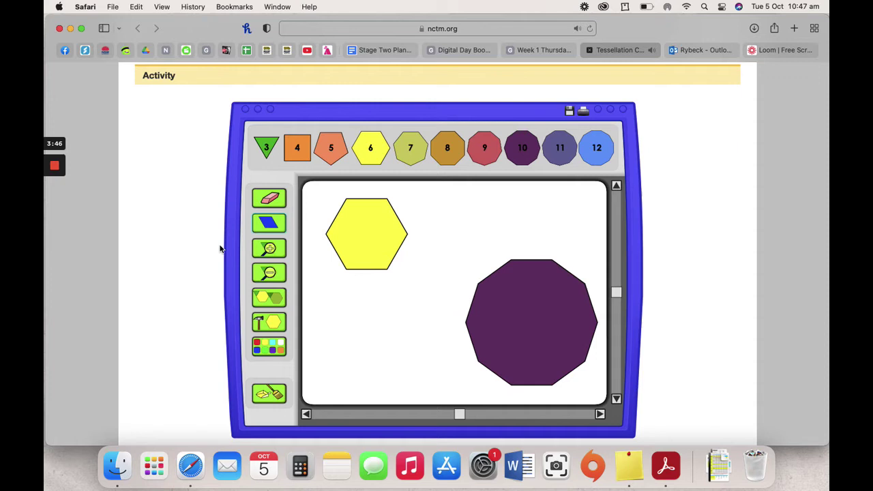
Try the canvas zoom by shrinking the view of the two shapes and enlarging it again.
{"action": "left_click", "coordinate": [272, 250]}
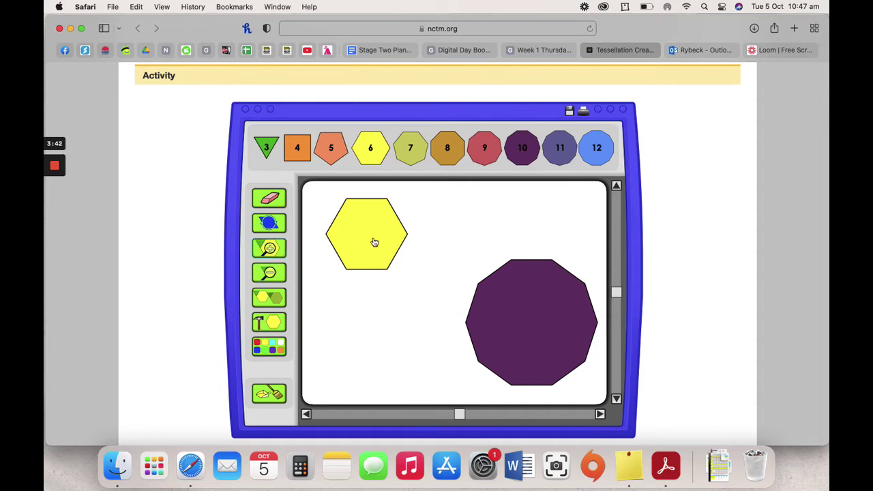
{"action": "left_click", "coordinate": [268, 249]}
{"action": "left_click", "coordinate": [270, 273]}
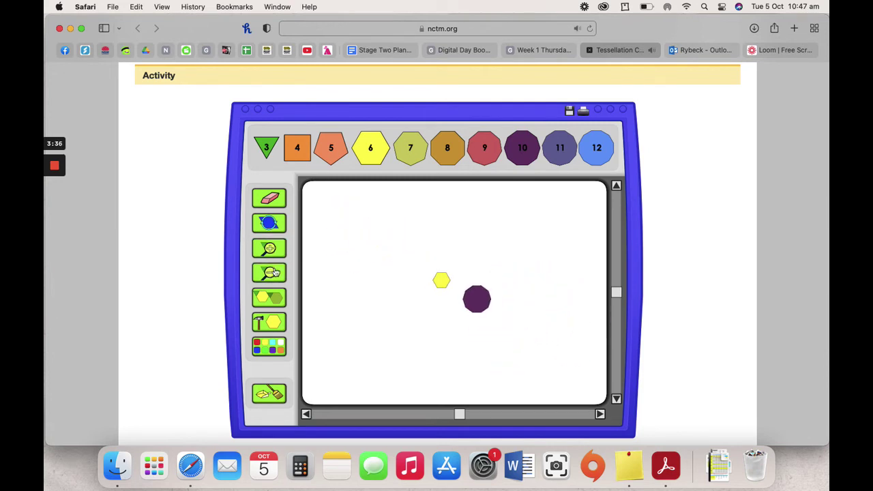
{"action": "left_click", "coordinate": [272, 250]}
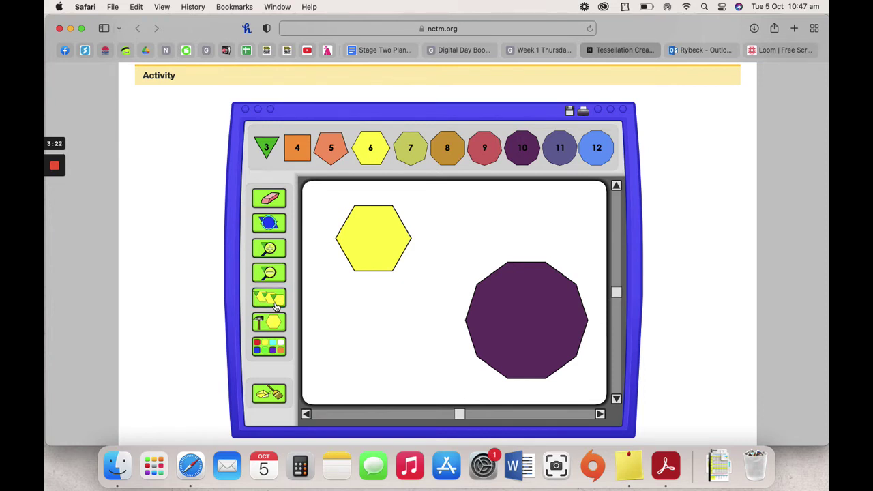
Duplicate the yellow hexagon four times and spread the copies apart across the canvas, some overlapping the purple decagon.
{"action": "left_click", "coordinate": [379, 239]}
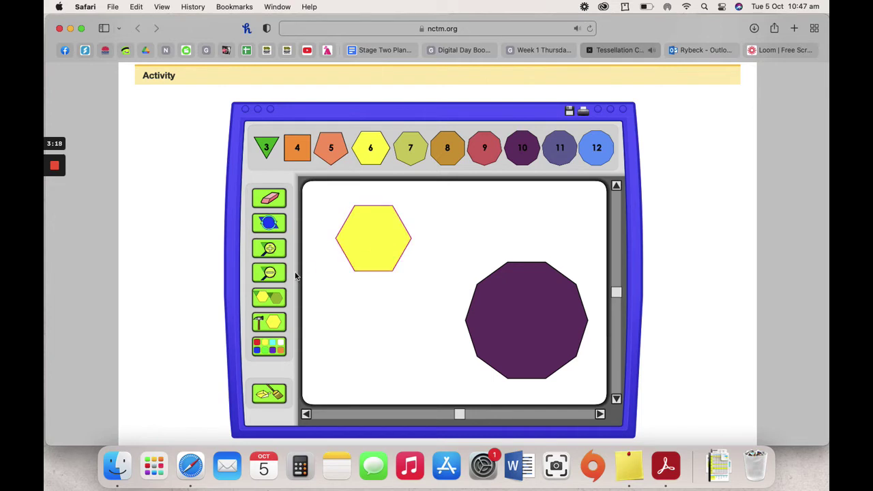
{"action": "left_click", "coordinate": [271, 301]}
{"action": "left_click", "coordinate": [272, 303]}
{"action": "left_click", "coordinate": [271, 303]}
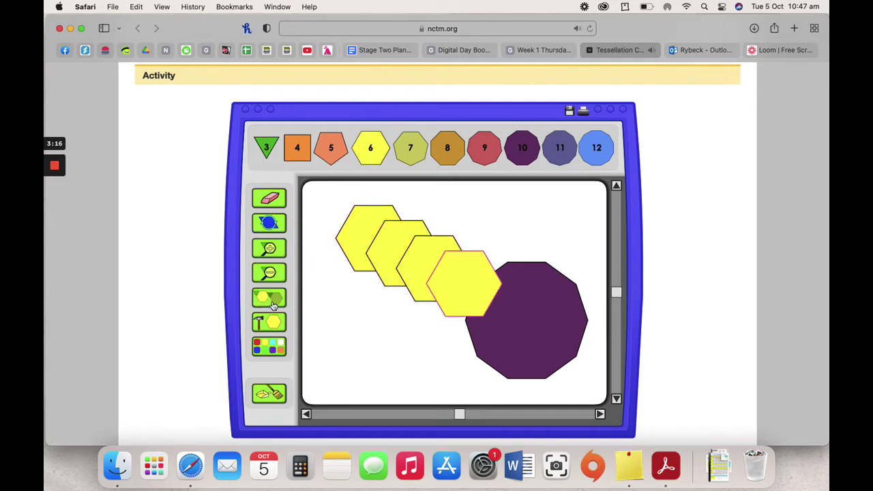
{"action": "left_click", "coordinate": [271, 303]}
{"action": "left_click_drag", "start_coordinate": [498, 302], "coordinate": [530, 232]}
{"action": "left_click_drag", "start_coordinate": [463, 289], "coordinate": [399, 346]}
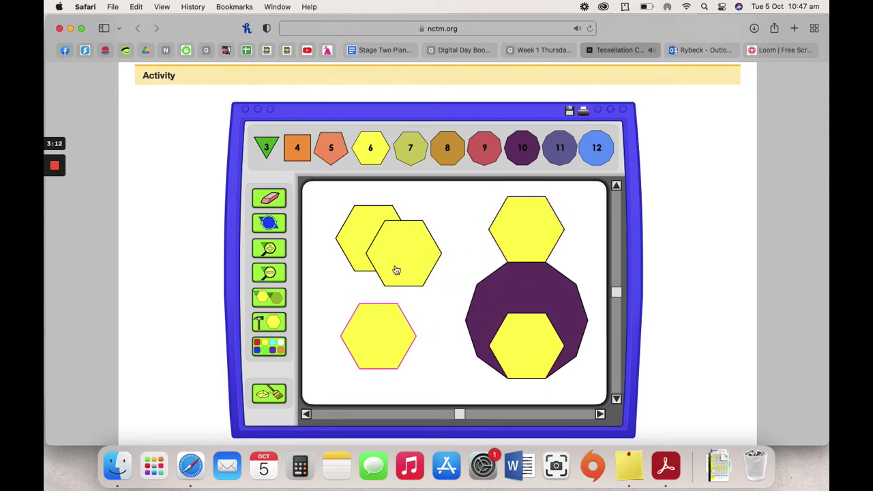
{"action": "left_click_drag", "start_coordinate": [396, 268], "coordinate": [452, 298]}
Use the hammer tool to alternate the front shape among the overlaps: the decagon, the centre hexagon, and the decagon again.
{"action": "left_click", "coordinate": [272, 330]}
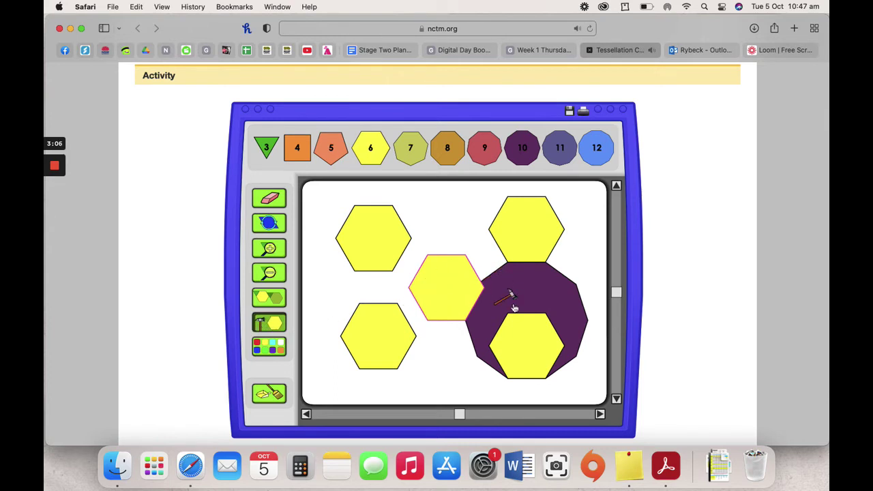
{"action": "left_click", "coordinate": [515, 285]}
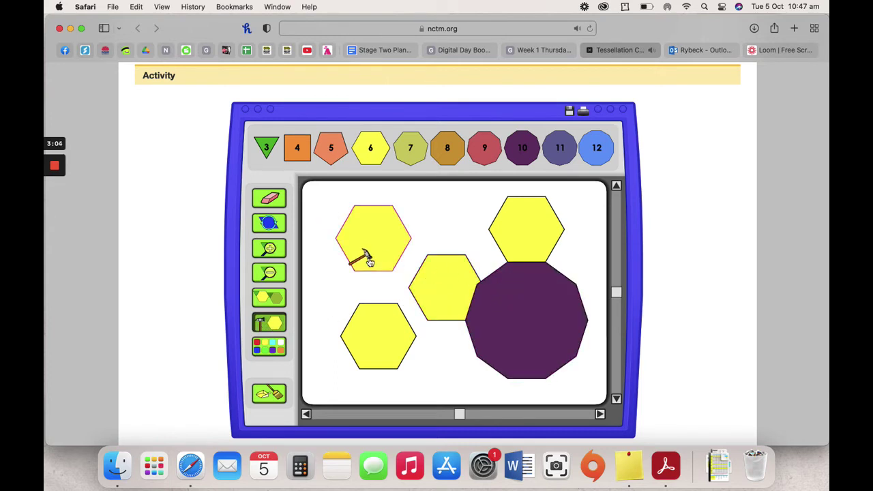
{"action": "left_click", "coordinate": [456, 276]}
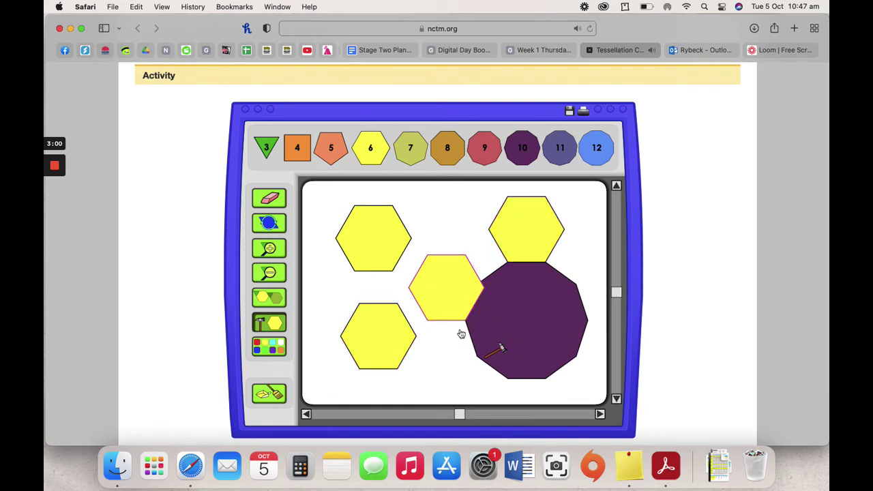
{"action": "left_click", "coordinate": [511, 298]}
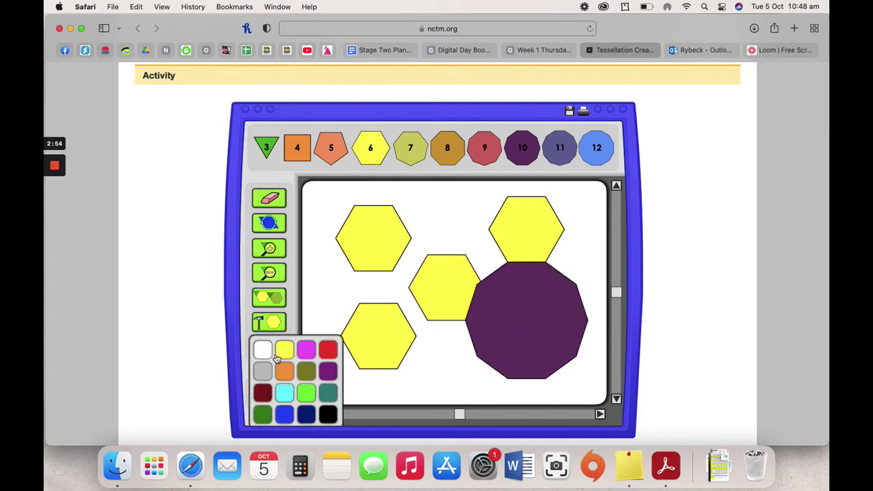
Erase the purple decagon so only the five hexagons remain, and put the eraser away.
{"action": "left_click", "coordinate": [269, 197]}
{"action": "left_click", "coordinate": [505, 304]}
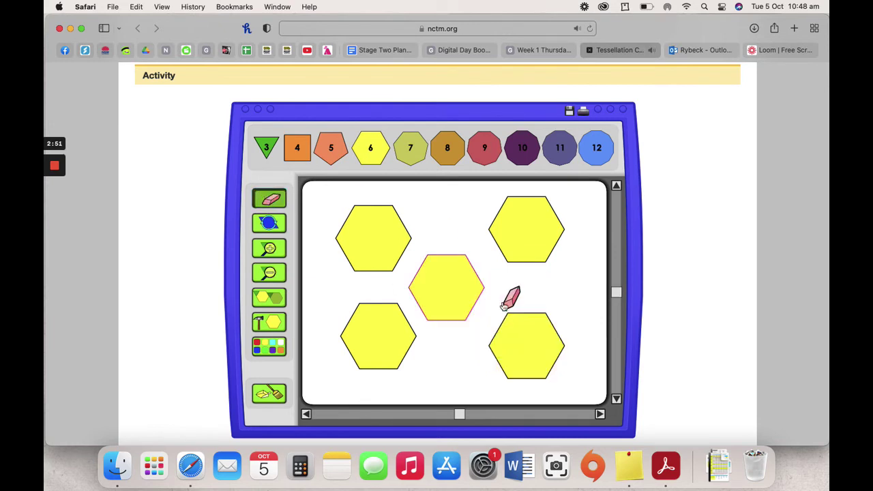
{"action": "left_click", "coordinate": [275, 193]}
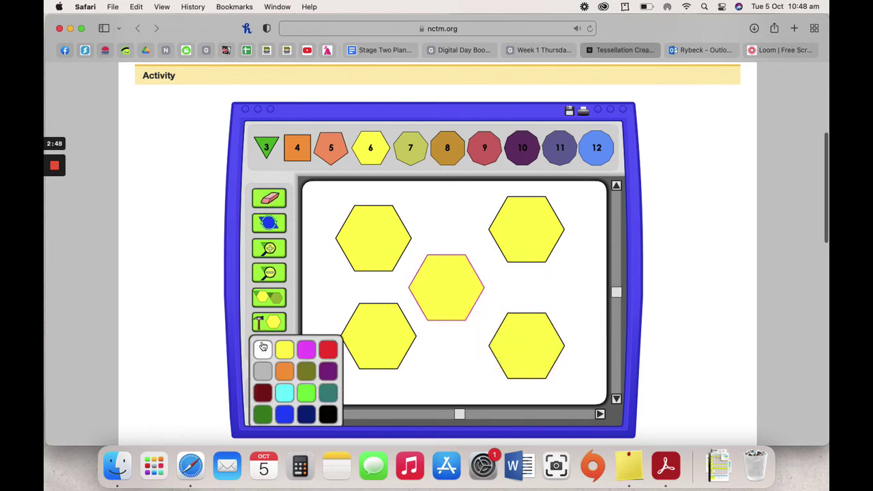
Recolour the centre hexagon bright green, the lower-left hexagon blue and the upper-left hexagon magenta.
{"action": "mouse_move", "coordinate": [265, 339]}
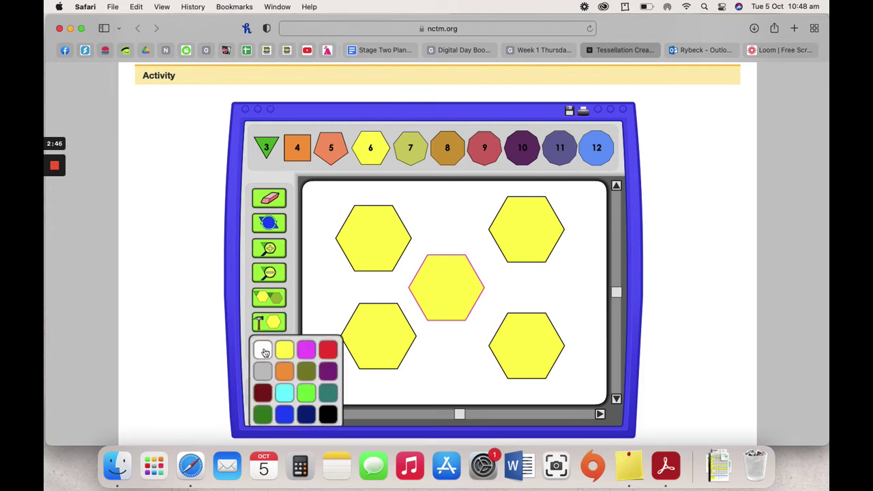
{"action": "left_click", "coordinate": [307, 394]}
{"action": "left_click", "coordinate": [451, 280]}
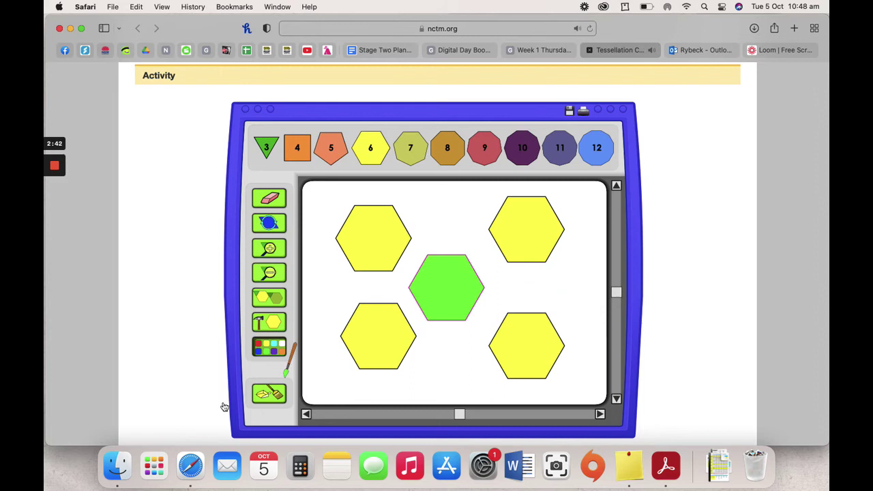
{"action": "mouse_move", "coordinate": [270, 349]}
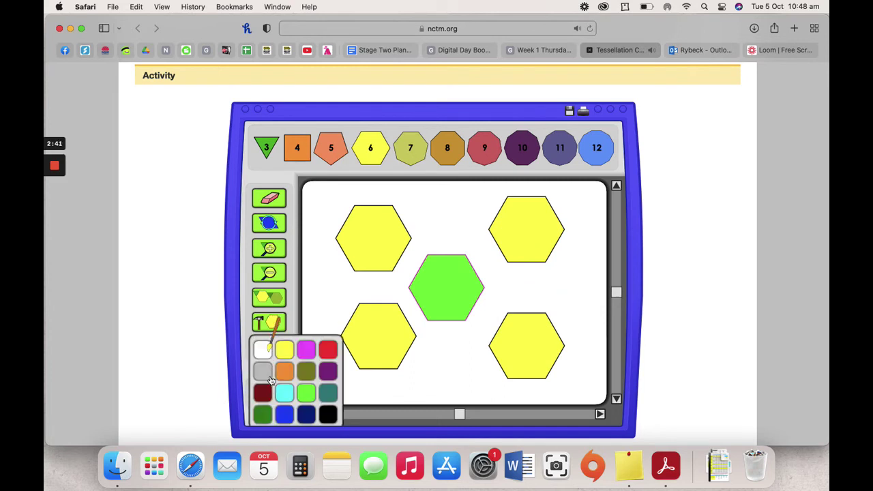
{"action": "left_click", "coordinate": [284, 414]}
{"action": "left_click", "coordinate": [364, 334]}
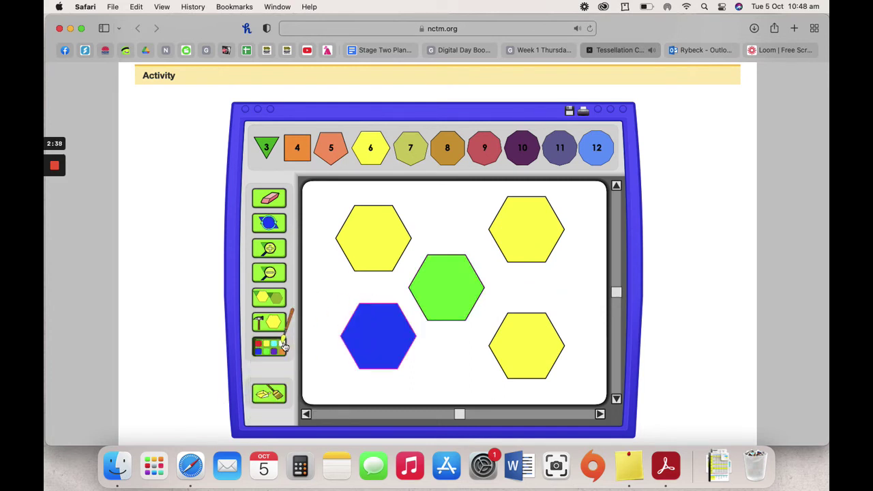
{"action": "mouse_move", "coordinate": [286, 342]}
{"action": "left_click", "coordinate": [320, 349]}
{"action": "left_click", "coordinate": [383, 238]}
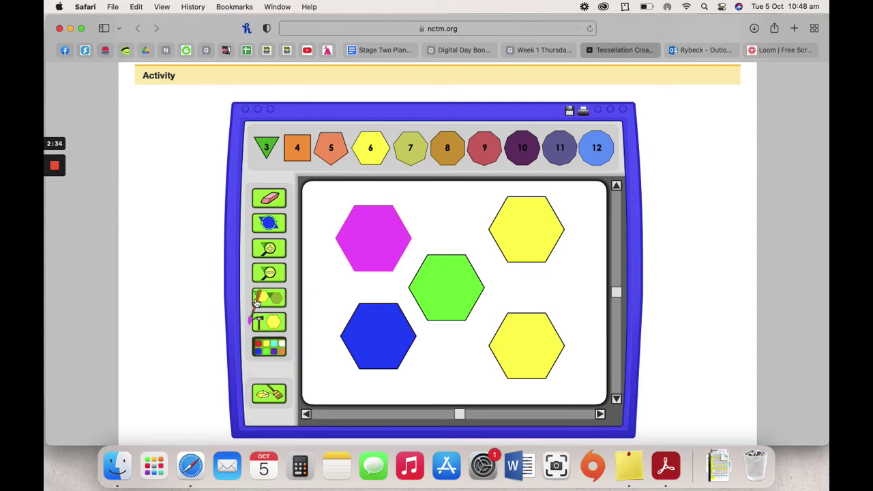
Leave the colouring tool and clear all the shapes from the canvas.
{"action": "left_click", "coordinate": [268, 347]}
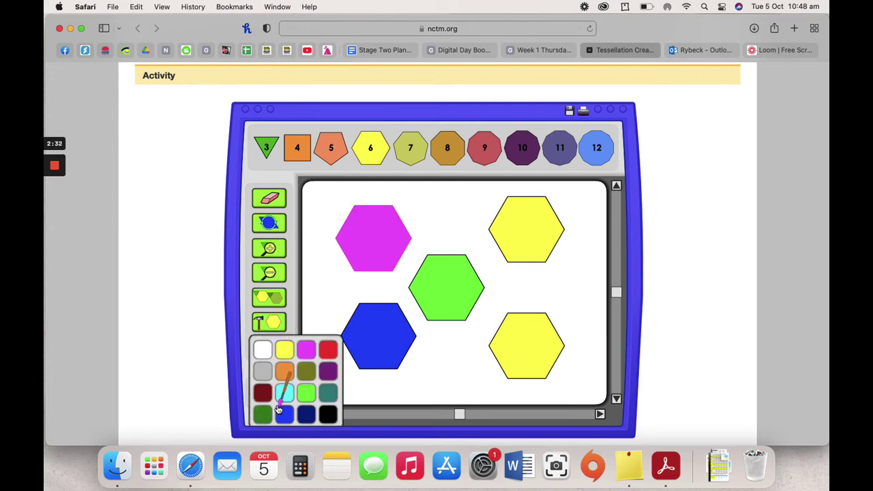
{"action": "left_click", "coordinate": [283, 393]}
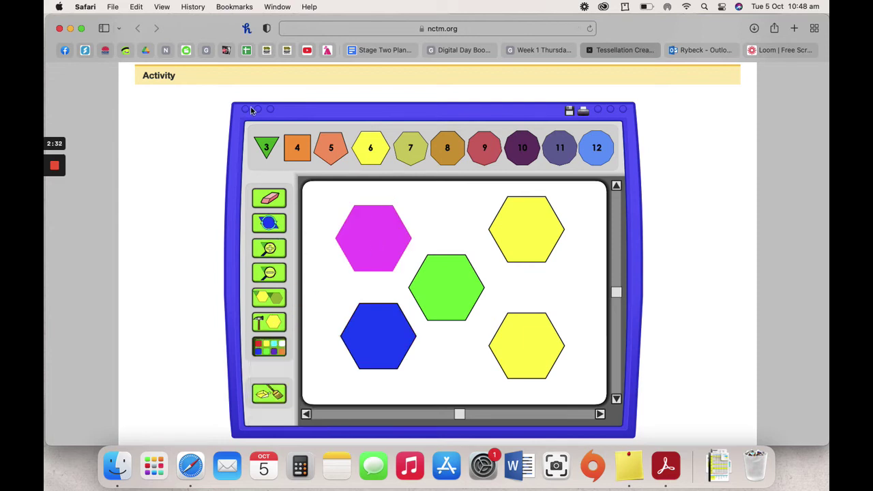
{"action": "left_click", "coordinate": [271, 395]}
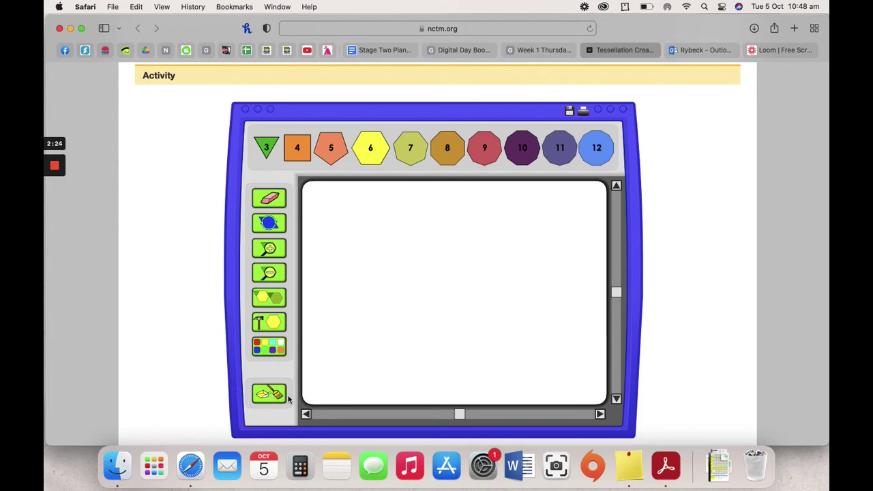
{"action": "scroll", "coordinate": [407, 334], "scroll_direction": "down", "scroll_amount": 2}
{"action": "scroll", "coordinate": [407, 335], "scroll_direction": "up", "scroll_amount": 3}
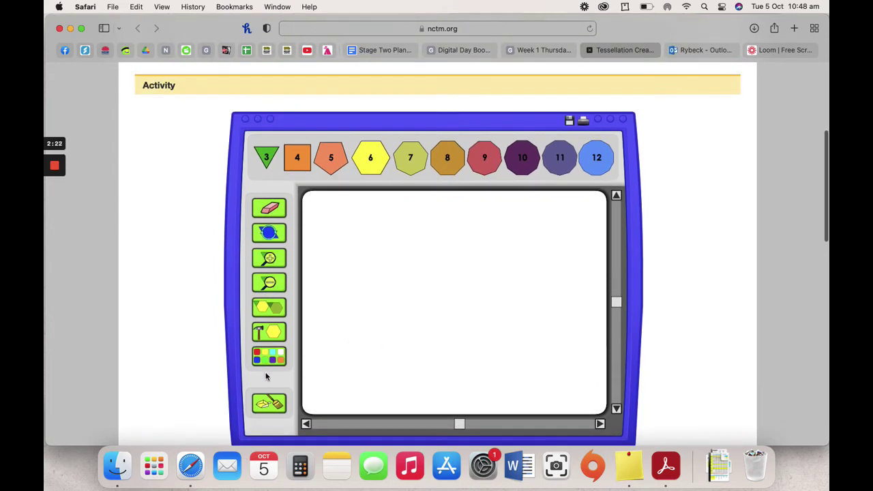
{"action": "left_click", "coordinate": [269, 356]}
{"action": "left_click", "coordinate": [285, 387]}
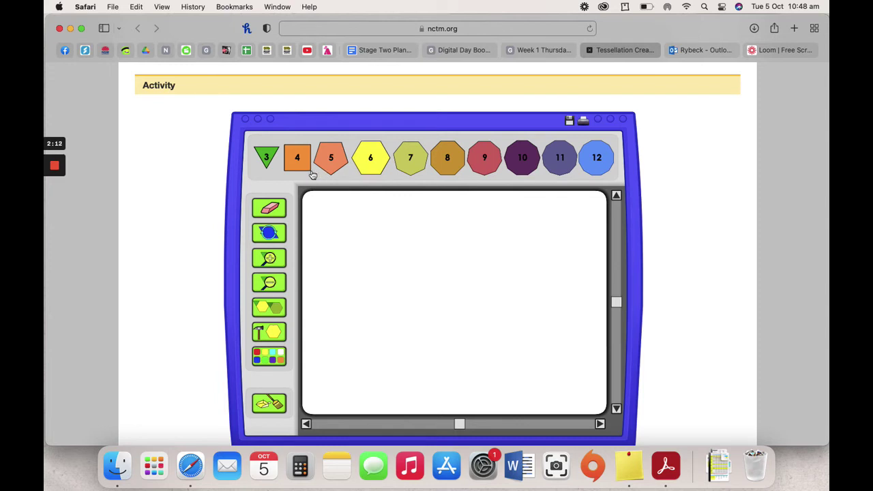
Place two yellow hexagons side by side with a gap, and an orange square touching the first hexagon's upper-right corner.
{"action": "left_click_drag", "start_coordinate": [369, 150], "coordinate": [358, 266]}
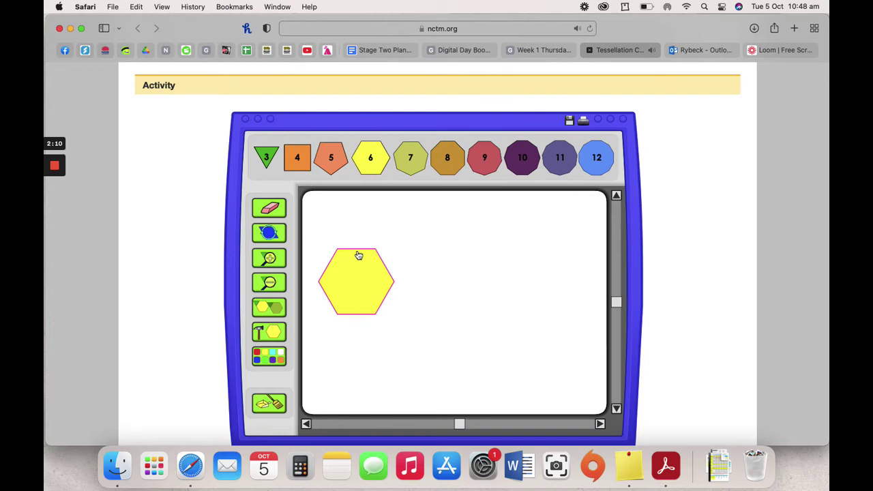
{"action": "left_click_drag", "start_coordinate": [375, 156], "coordinate": [475, 286]}
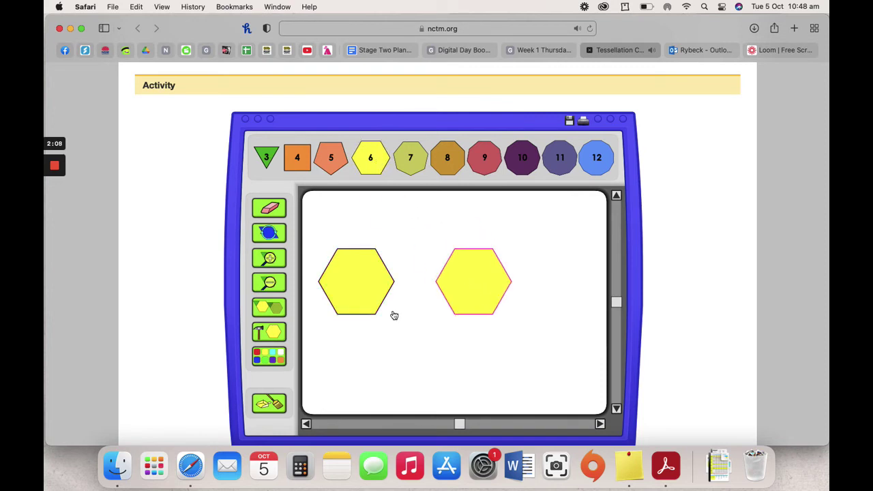
{"action": "left_click_drag", "start_coordinate": [311, 173], "coordinate": [408, 232]}
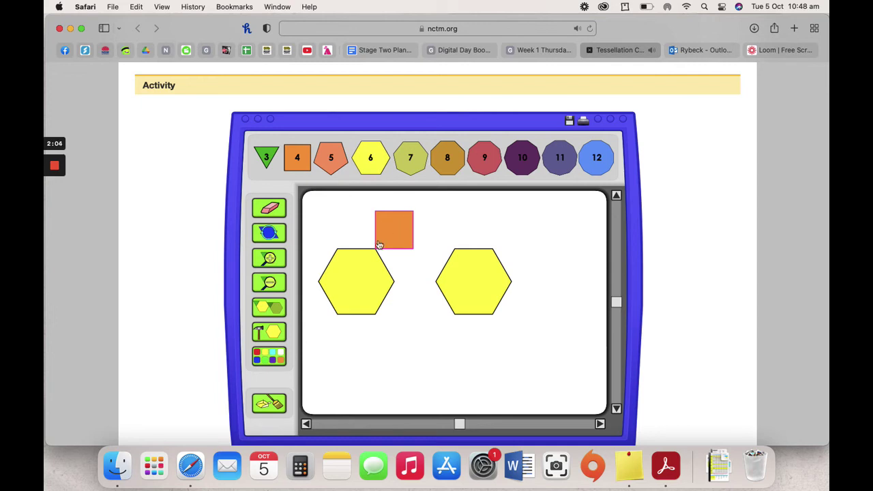
Fit the orange square onto the first hexagon's upper edge, and move the second hexagon away from them.
{"action": "left_click_drag", "start_coordinate": [355, 278], "coordinate": [375, 292]}
{"action": "left_click", "coordinate": [398, 219]}
{"action": "left_click_drag", "start_coordinate": [398, 219], "coordinate": [391, 245]}
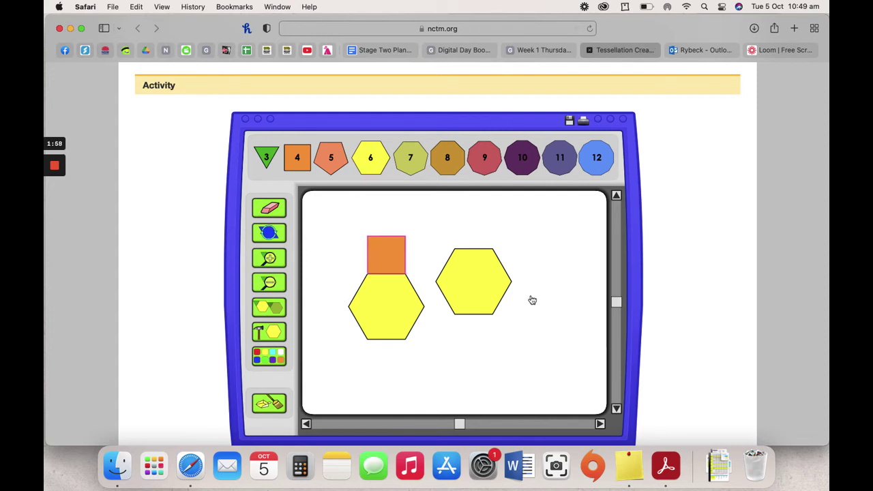
{"action": "left_click_drag", "start_coordinate": [499, 296], "coordinate": [559, 278]}
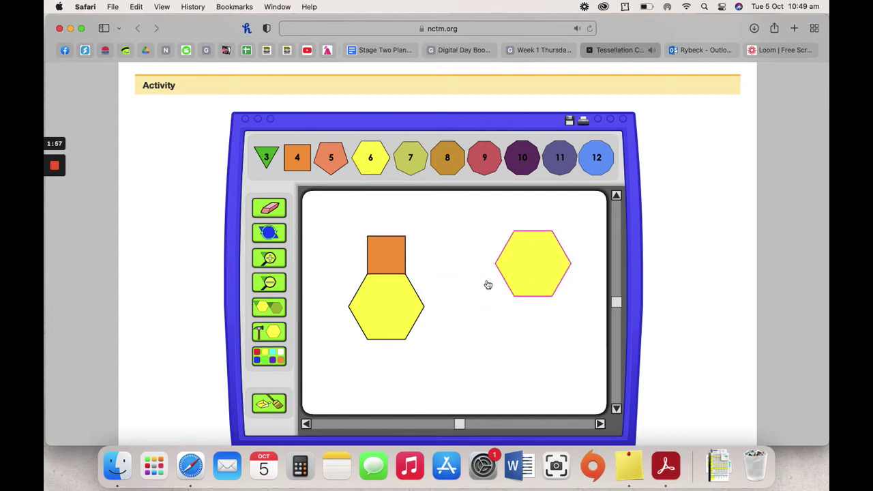
Duplicate the separate hexagon once and the orange square twice, and attach one square copy to the first hexagon's lower edge.
{"action": "left_click", "coordinate": [269, 307]}
{"action": "left_click", "coordinate": [384, 266]}
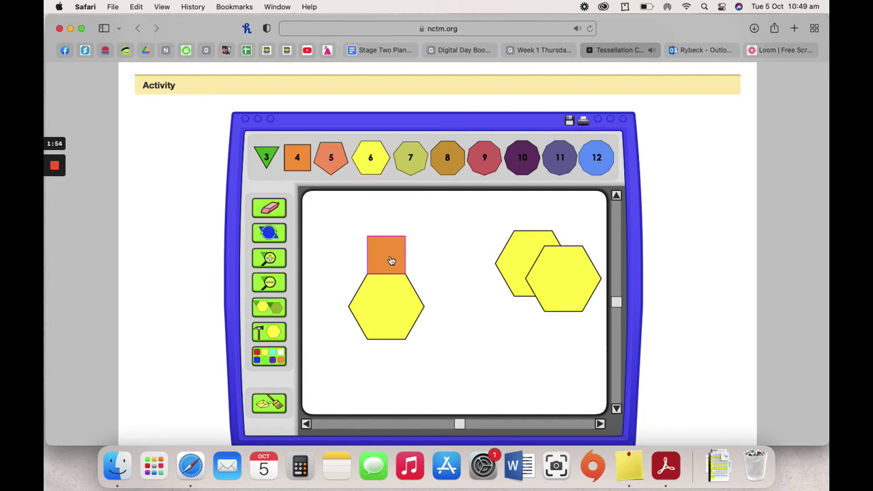
{"action": "left_click", "coordinate": [269, 307]}
{"action": "left_click", "coordinate": [269, 307]}
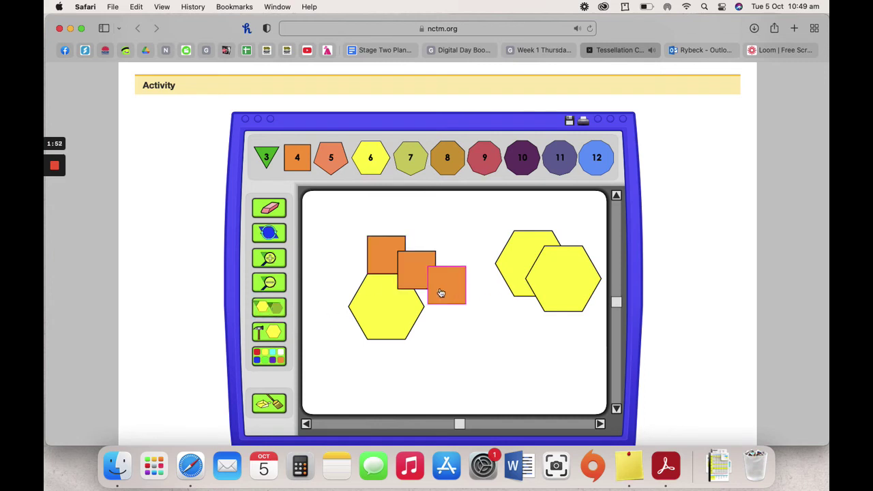
{"action": "left_click_drag", "start_coordinate": [441, 294], "coordinate": [380, 367]}
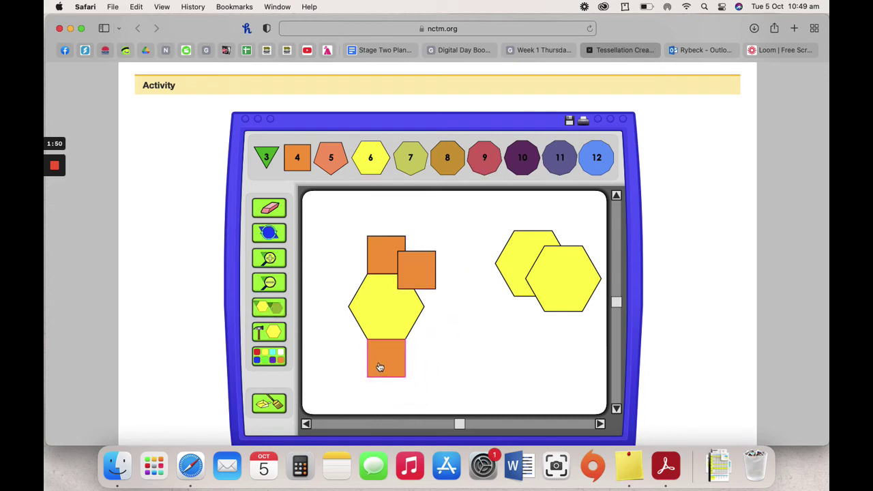
Fit the two loose hexagons against the first hexagon so all three share edges, setting the spare square aside.
{"action": "left_click_drag", "start_coordinate": [416, 271], "coordinate": [445, 229]}
{"action": "left_click_drag", "start_coordinate": [555, 293], "coordinate": [436, 351]}
{"action": "left_click_drag", "start_coordinate": [452, 223], "coordinate": [596, 386]}
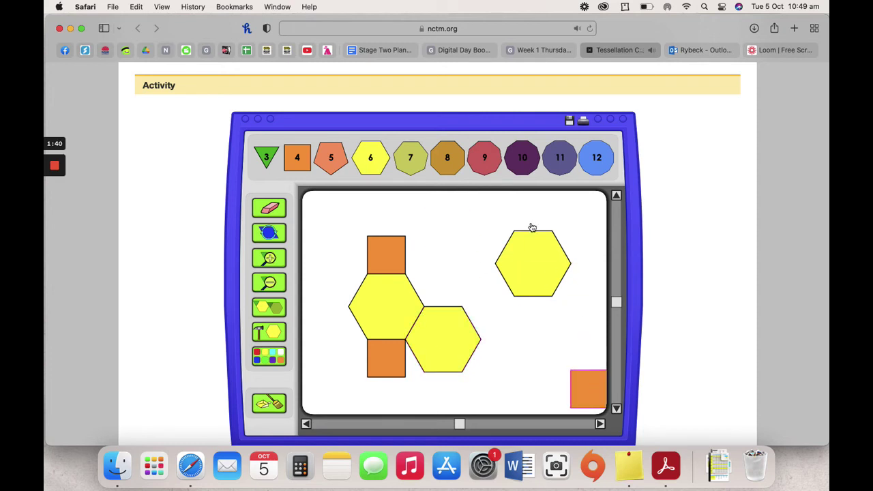
{"action": "left_click_drag", "start_coordinate": [528, 265], "coordinate": [438, 276]}
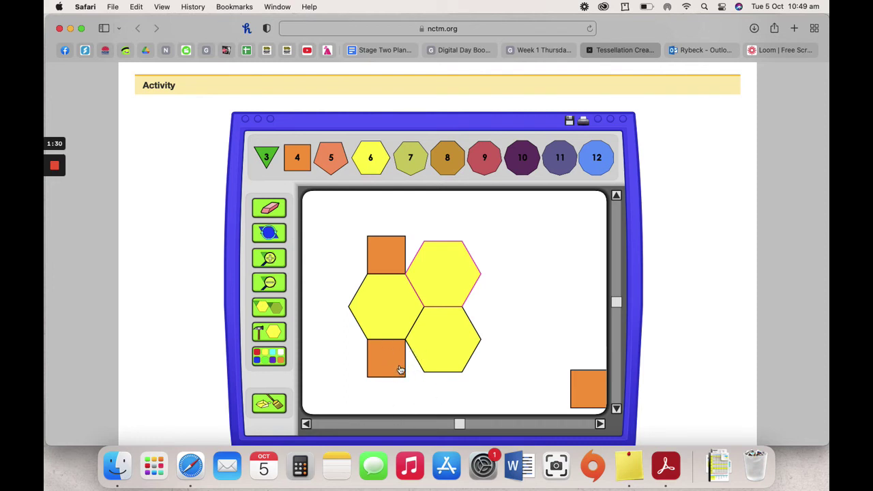
Erase all three orange squares so only the three hexagons remain, and put the eraser away.
{"action": "left_click", "coordinate": [376, 361]}
{"action": "left_click", "coordinate": [269, 207]}
{"action": "left_click", "coordinate": [380, 360]}
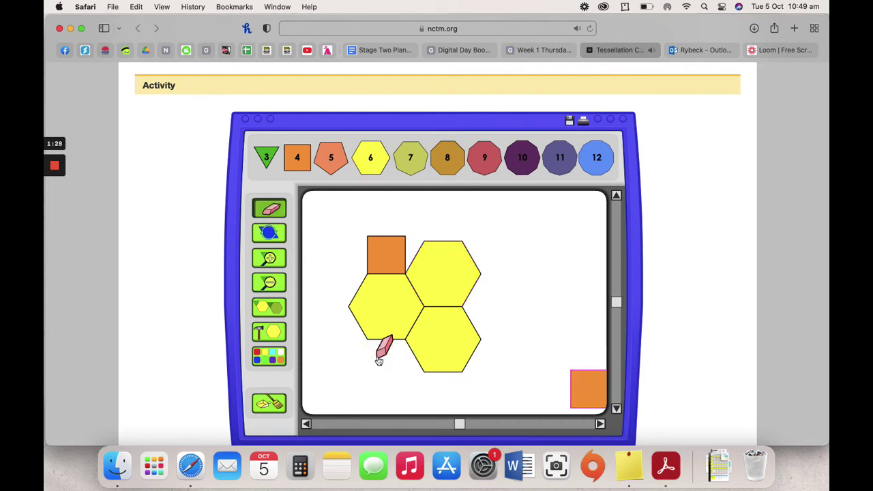
{"action": "left_click", "coordinate": [383, 258]}
{"action": "left_click", "coordinate": [582, 387]}
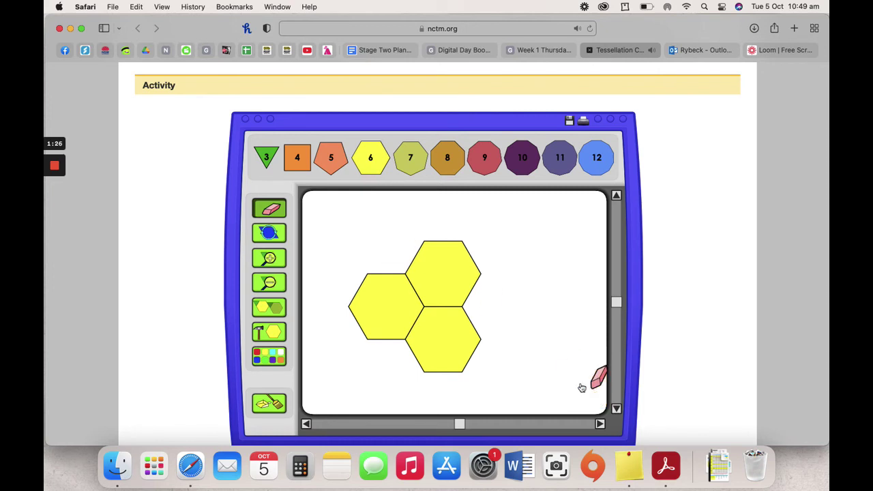
{"action": "left_click", "coordinate": [266, 204]}
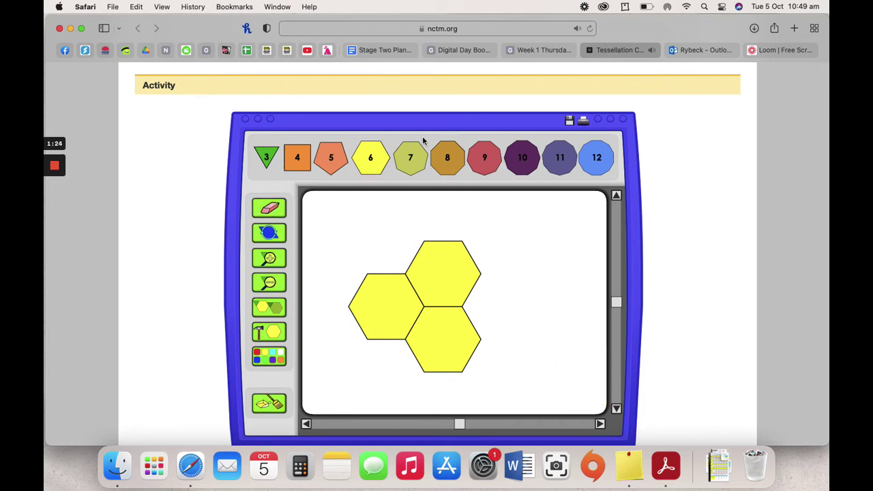
Surround the central hexagon with yellow hexagons on all six sides, and attach two more on the right side of the cluster.
{"action": "left_click_drag", "start_coordinate": [381, 169], "coordinate": [502, 246]}
{"action": "left_click_drag", "start_coordinate": [432, 198], "coordinate": [440, 211]}
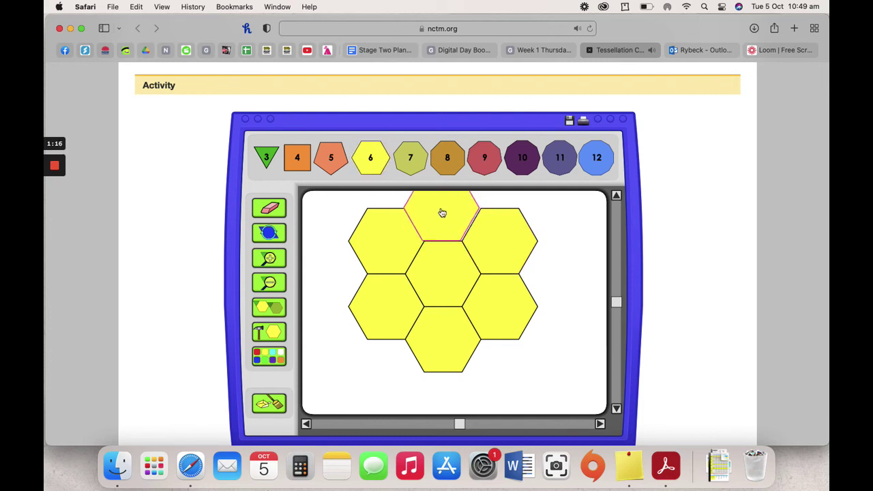
{"action": "left_click_drag", "start_coordinate": [376, 156], "coordinate": [505, 371]}
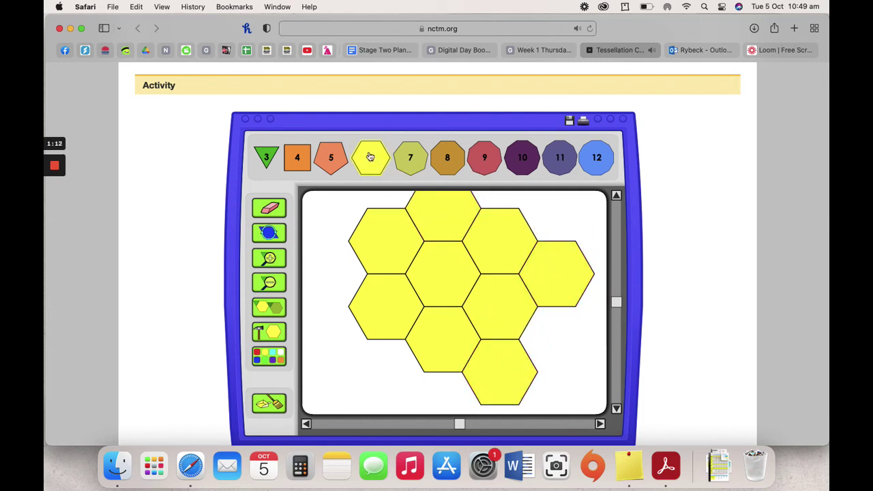
Extend the yellow honeycomb without gaps by fitting more hexagons along its lower, left and upper edges.
{"action": "left_click_drag", "start_coordinate": [370, 156], "coordinate": [392, 364]}
{"action": "left_click_drag", "start_coordinate": [368, 167], "coordinate": [440, 411]}
{"action": "left_click_drag", "start_coordinate": [370, 164], "coordinate": [327, 343]}
{"action": "left_click_drag", "start_coordinate": [373, 149], "coordinate": [326, 279]}
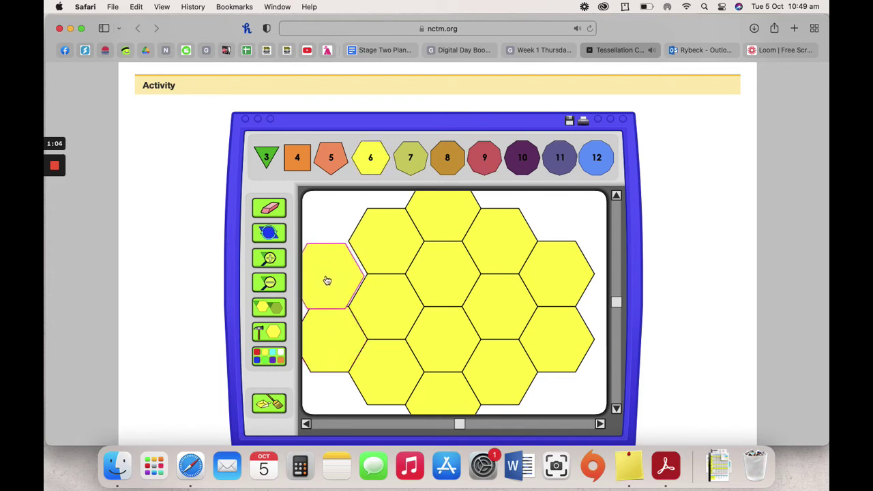
{"action": "left_click_drag", "start_coordinate": [370, 160], "coordinate": [505, 184]}
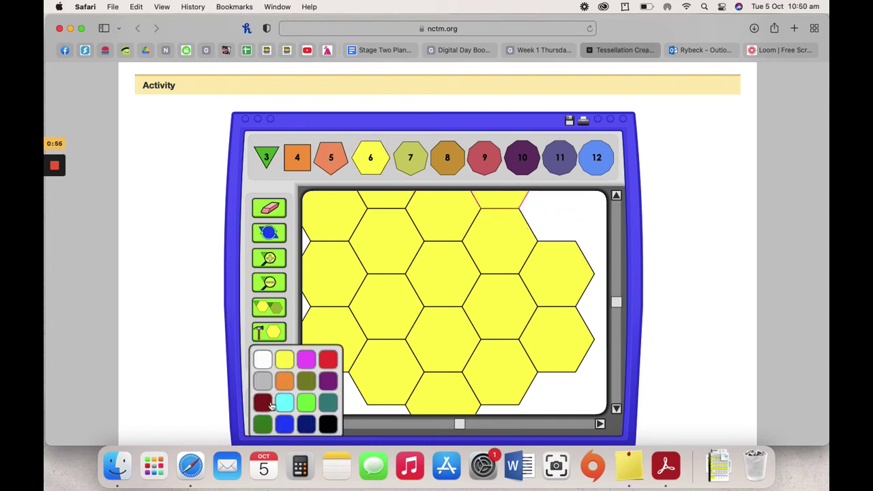
Clear the canvas and place four green triangles pointing down in a horizontal row, touching corner to corner.
{"action": "left_click", "coordinate": [280, 402]}
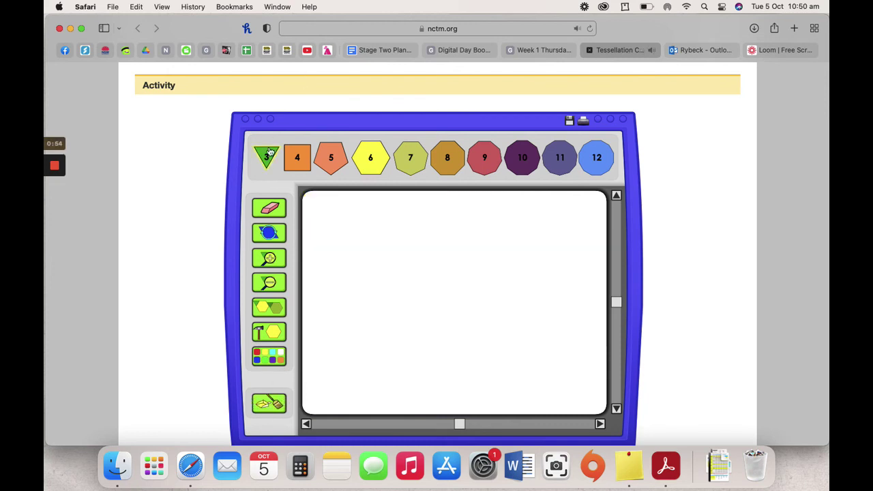
{"action": "left_click_drag", "start_coordinate": [266, 158], "coordinate": [470, 251]}
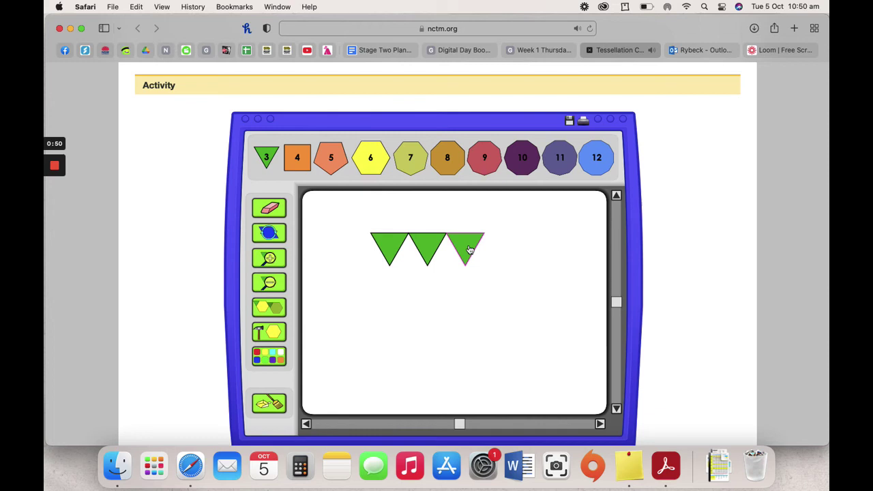
{"action": "left_click_drag", "start_coordinate": [266, 157], "coordinate": [500, 248]}
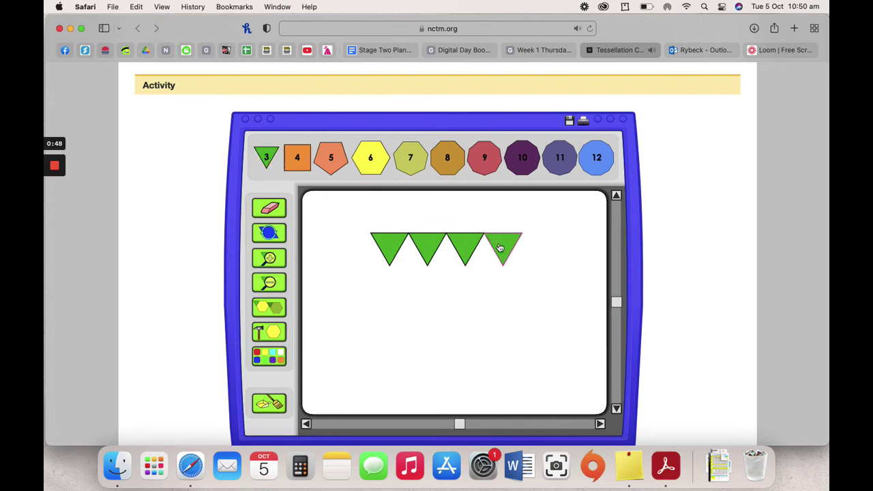
Place a fifth green triangle below the row's left end and rotate it until it points straight up.
{"action": "left_click_drag", "start_coordinate": [267, 157], "coordinate": [389, 324]}
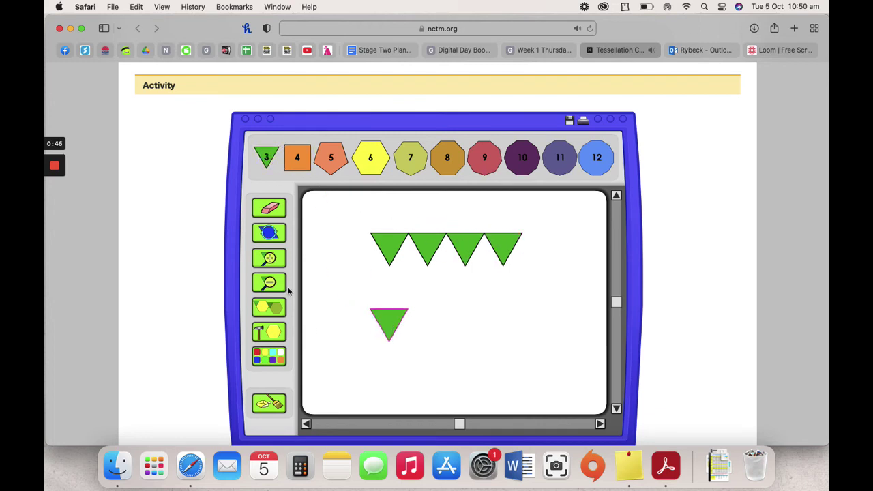
{"action": "left_click", "coordinate": [269, 233]}
{"action": "left_click", "coordinate": [386, 318]}
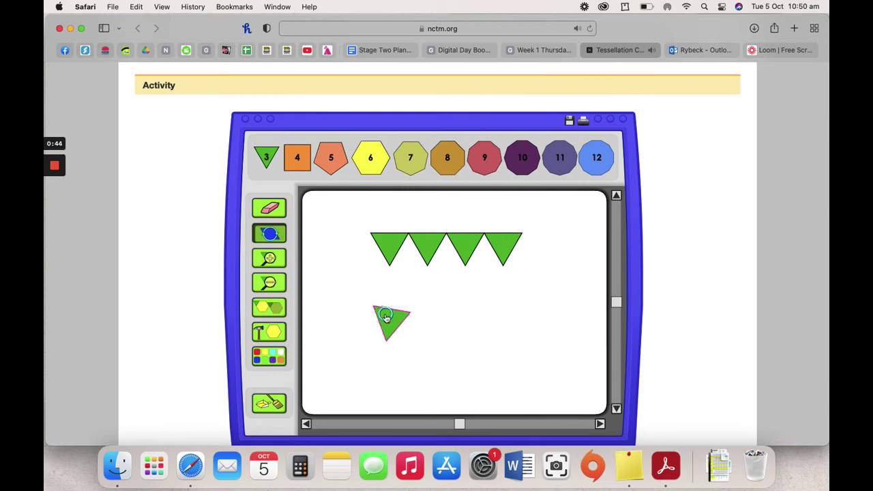
{"action": "left_click", "coordinate": [387, 317]}
{"action": "left_click", "coordinate": [386, 318]}
{"action": "left_click", "coordinate": [386, 316]}
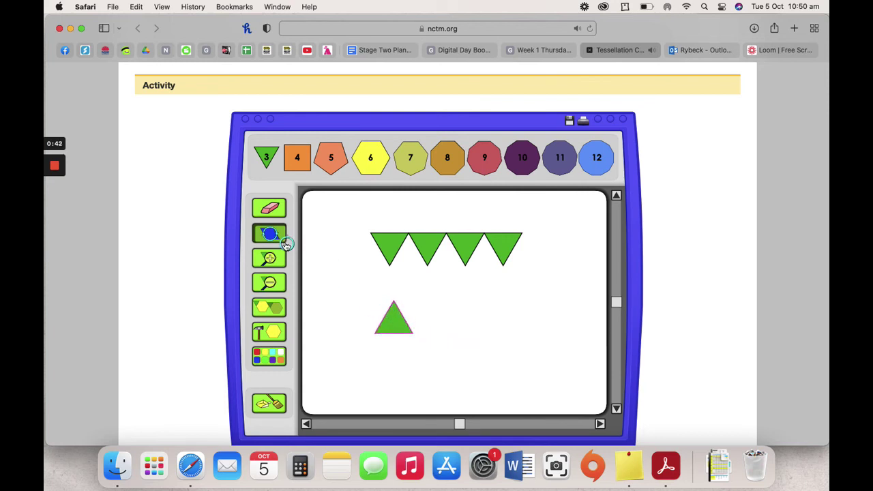
{"action": "left_click", "coordinate": [269, 356]}
{"action": "left_click", "coordinate": [264, 356]}
{"action": "left_click", "coordinate": [264, 359]}
{"action": "left_click", "coordinate": [264, 360]}
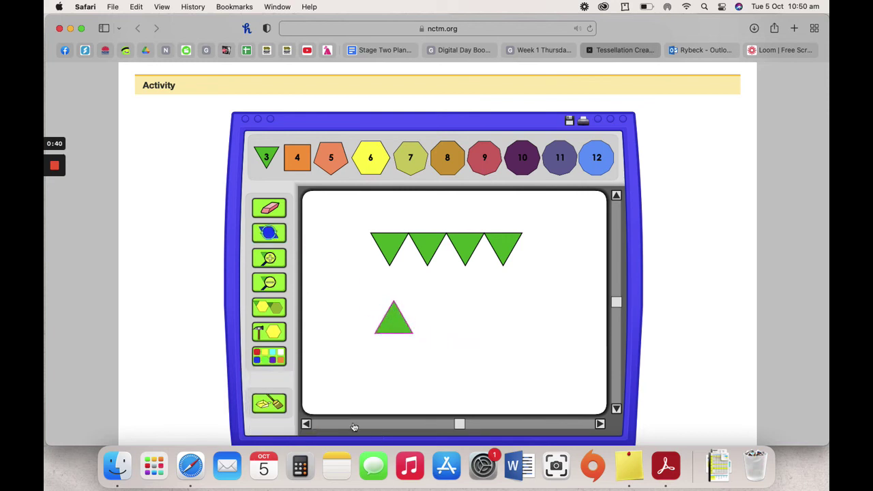
{"action": "left_click", "coordinate": [264, 361]}
{"action": "left_click", "coordinate": [264, 361]}
{"action": "left_click", "coordinate": [394, 321]}
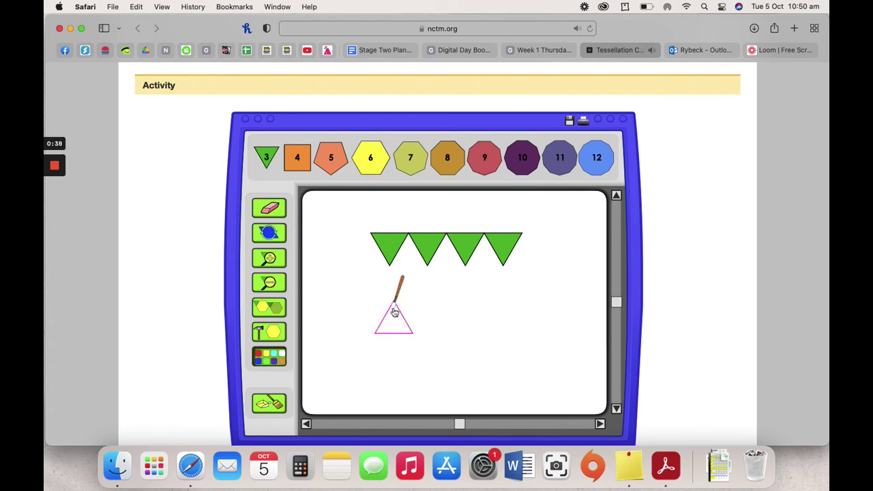
Recolour the upward-pointing triangle below the row dark blue.
{"action": "left_click", "coordinate": [283, 349]}
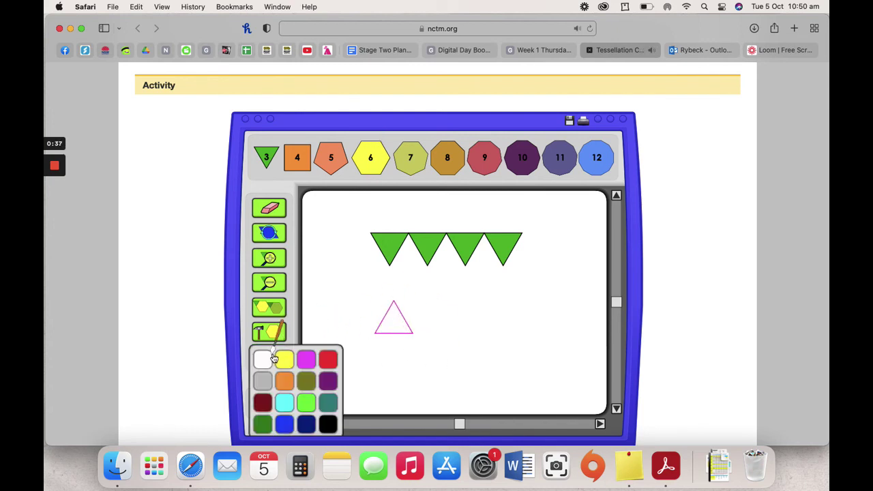
{"action": "left_click", "coordinate": [307, 420]}
{"action": "left_click", "coordinate": [396, 316]}
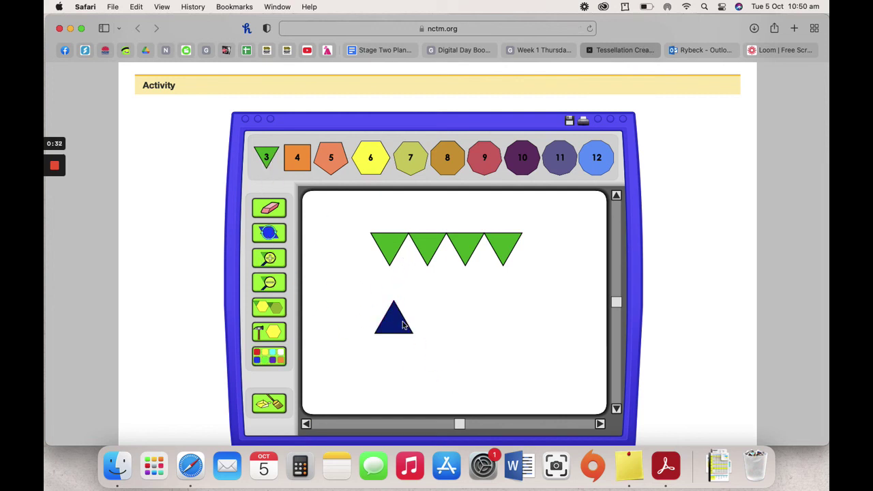
Duplicate the dark blue triangle and fit four of them between and beside the green triangles to complete the row.
{"action": "left_click_drag", "start_coordinate": [400, 321], "coordinate": [480, 261]}
{"action": "left_click", "coordinate": [272, 309]}
{"action": "left_click", "coordinate": [273, 311]}
{"action": "left_click", "coordinate": [273, 312]}
{"action": "left_click_drag", "start_coordinate": [504, 292], "coordinate": [529, 247]}
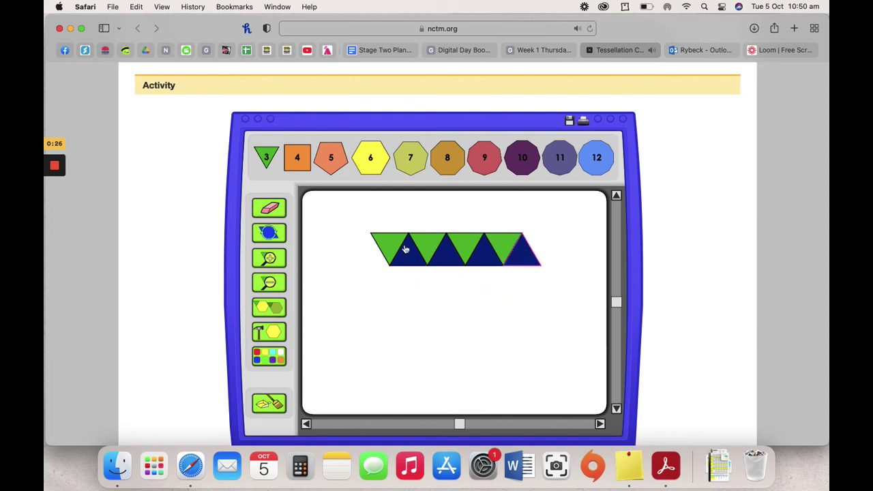
Duplicate a green triangle and place four downward-pointing copies directly beneath the dark blue triangles as a second row.
{"action": "left_click", "coordinate": [271, 308]}
{"action": "left_click", "coordinate": [271, 308]}
{"action": "left_click_drag", "start_coordinate": [419, 261], "coordinate": [481, 279]}
{"action": "left_click", "coordinate": [266, 308]}
{"action": "left_click", "coordinate": [263, 309]}
{"action": "left_click_drag", "start_coordinate": [513, 315], "coordinate": [530, 286]}
Duplicate a dark blue triangle three times and fit the copies into the gaps of the second row.
{"action": "left_click", "coordinate": [413, 255]}
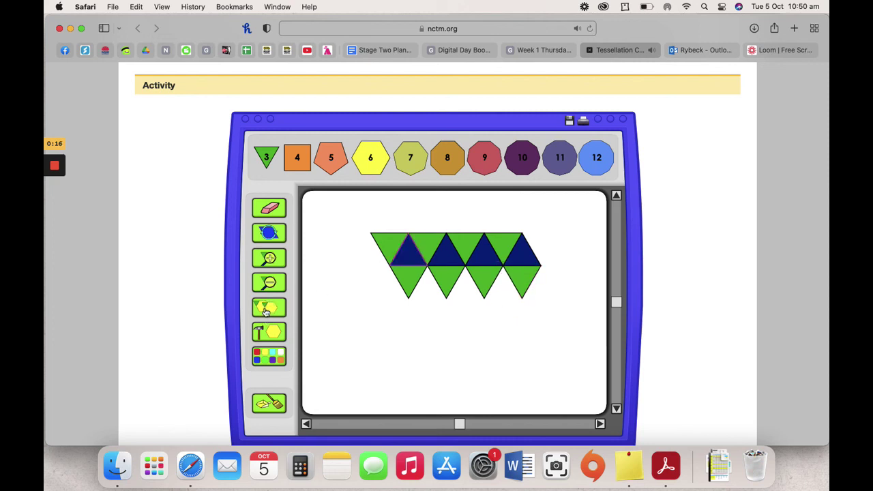
{"action": "left_click", "coordinate": [268, 309]}
{"action": "left_click", "coordinate": [267, 310]}
{"action": "left_click", "coordinate": [266, 312]}
{"action": "left_click_drag", "start_coordinate": [449, 273], "coordinate": [497, 288]}
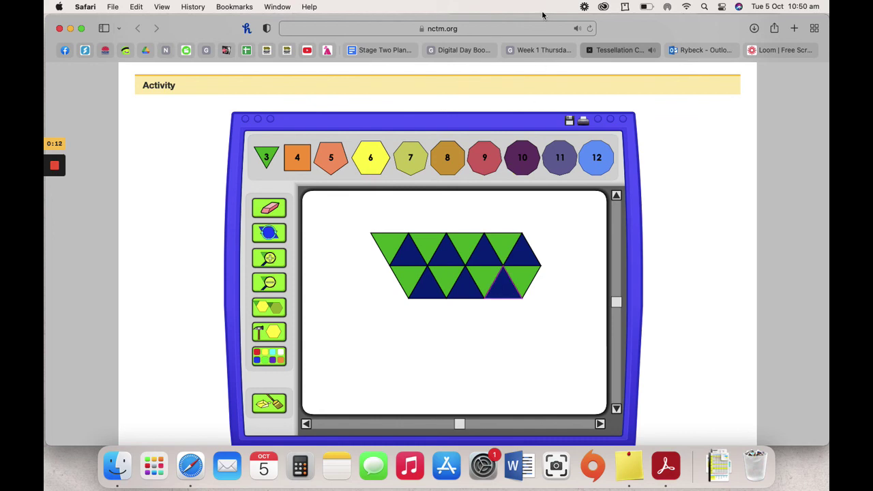
Switch to the Week 1 Thursday Google document.
{"action": "left_click", "coordinate": [536, 51]}
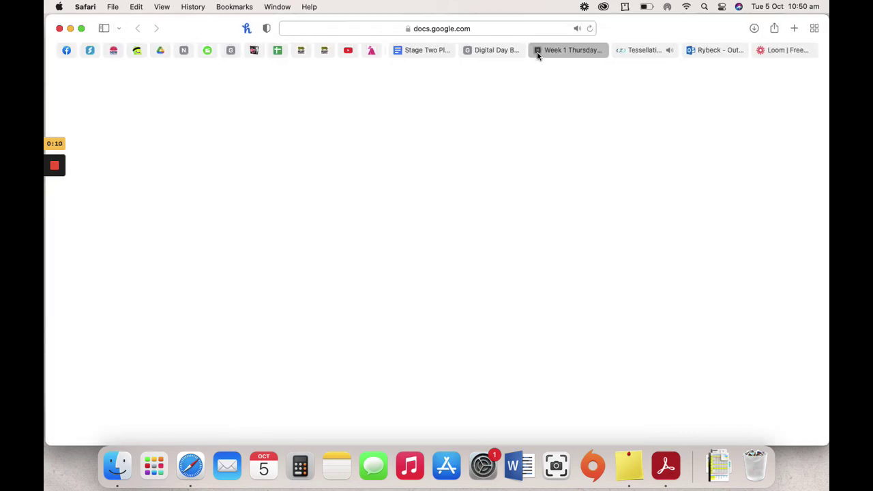